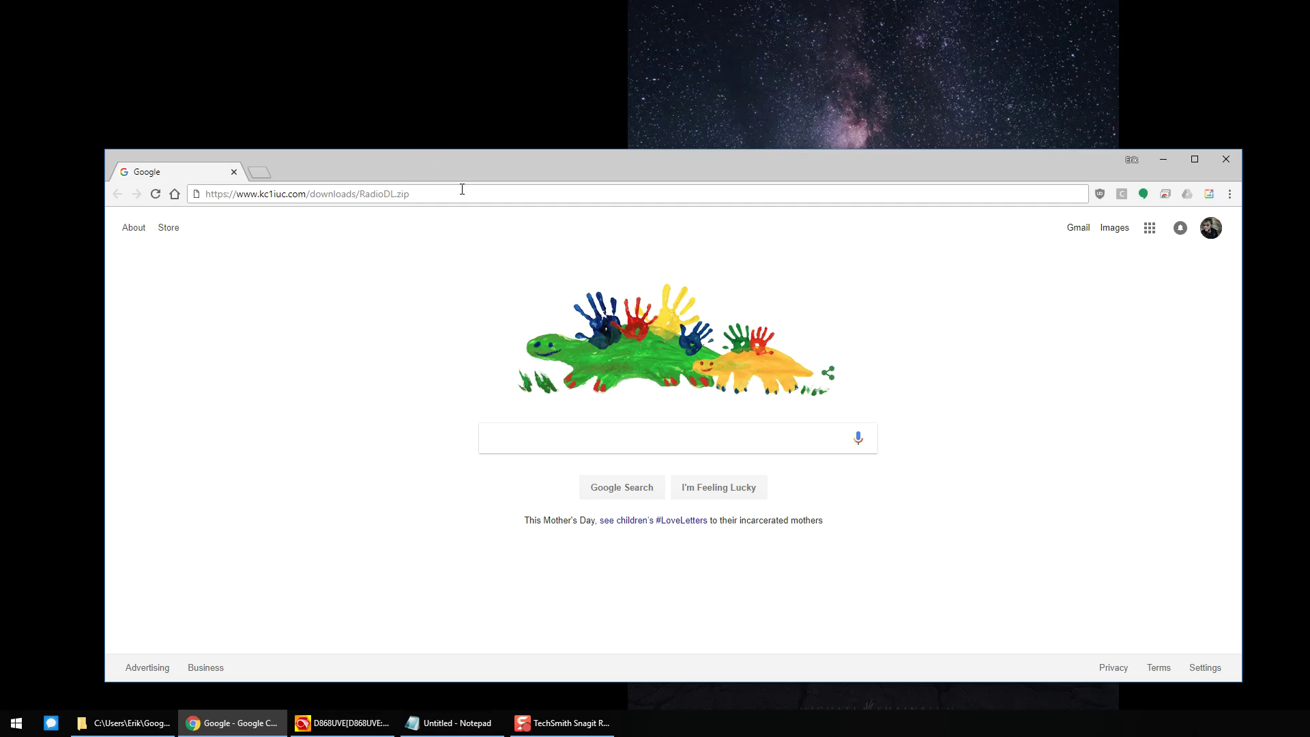
Step: Load the RadioDL.zip download link from the Chrome address bar
left_click_drag(472, 195, 176, 195)
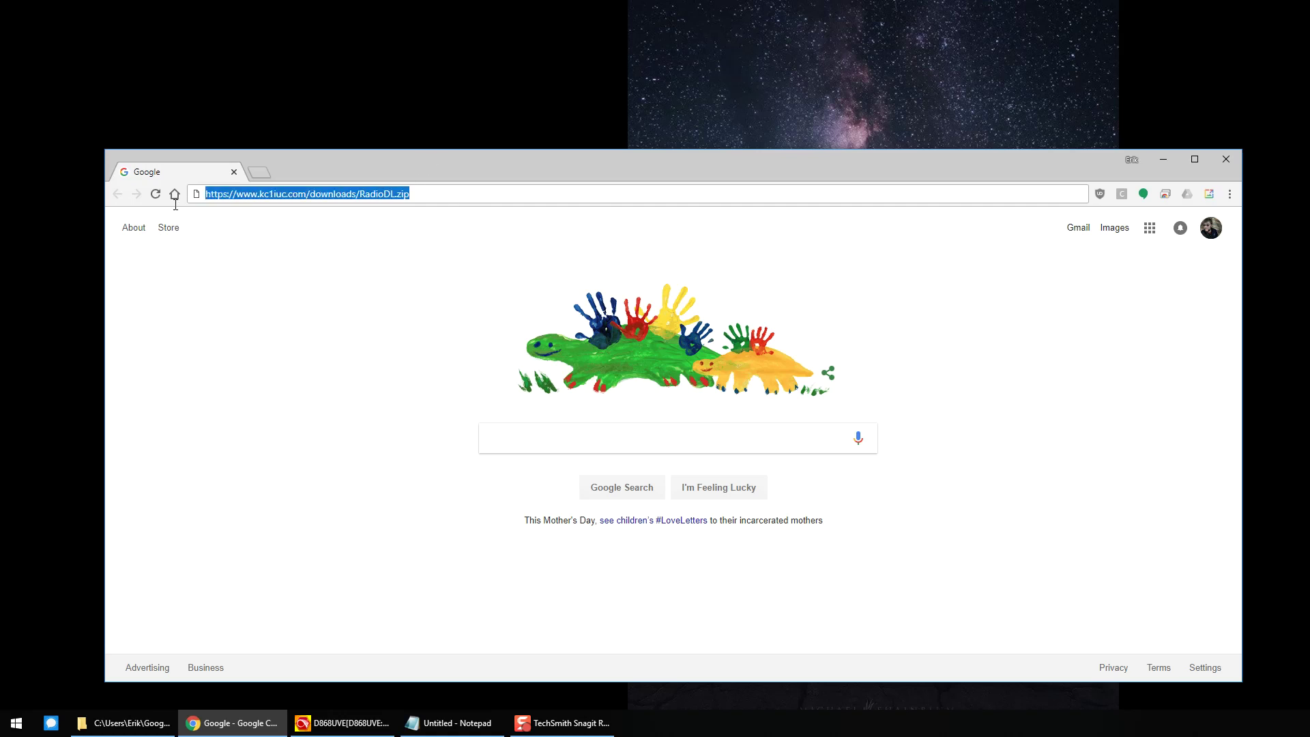
left_click(486, 195)
left_click_drag(483, 193, 295, 195)
left_click(420, 194)
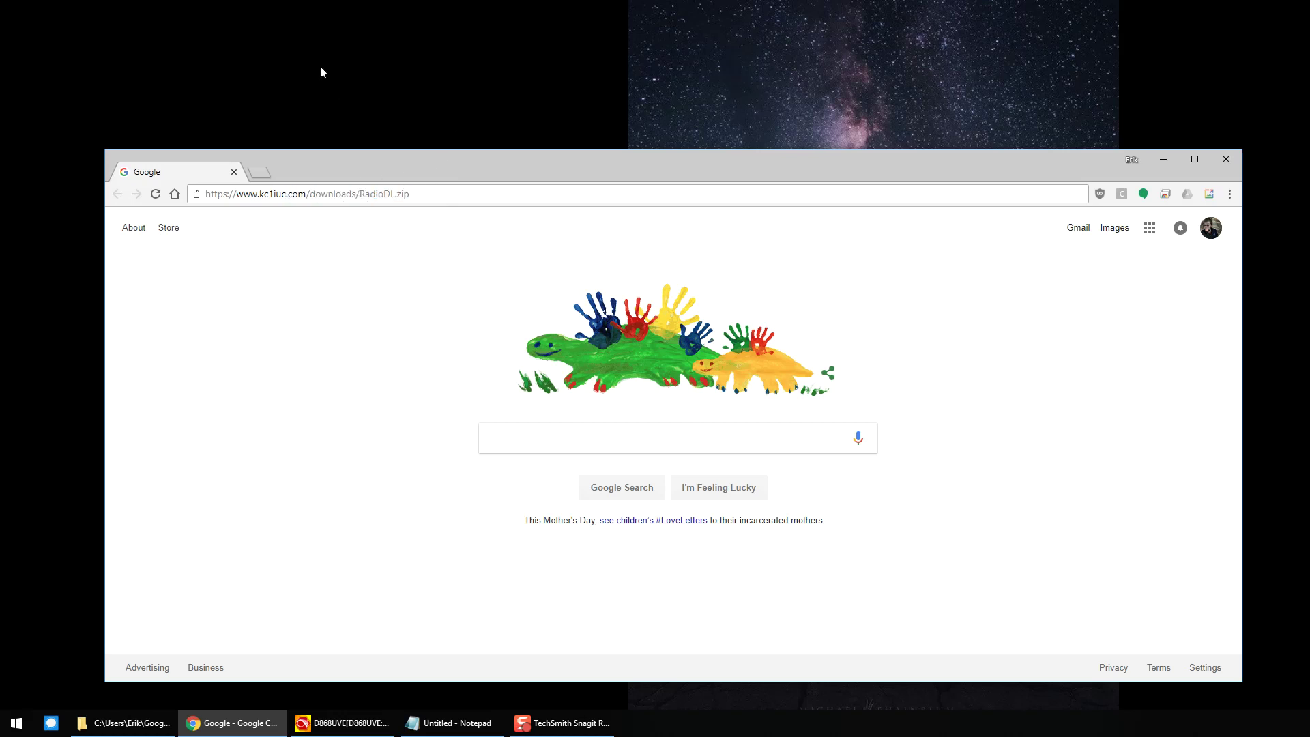
left_click_drag(411, 194, 203, 198)
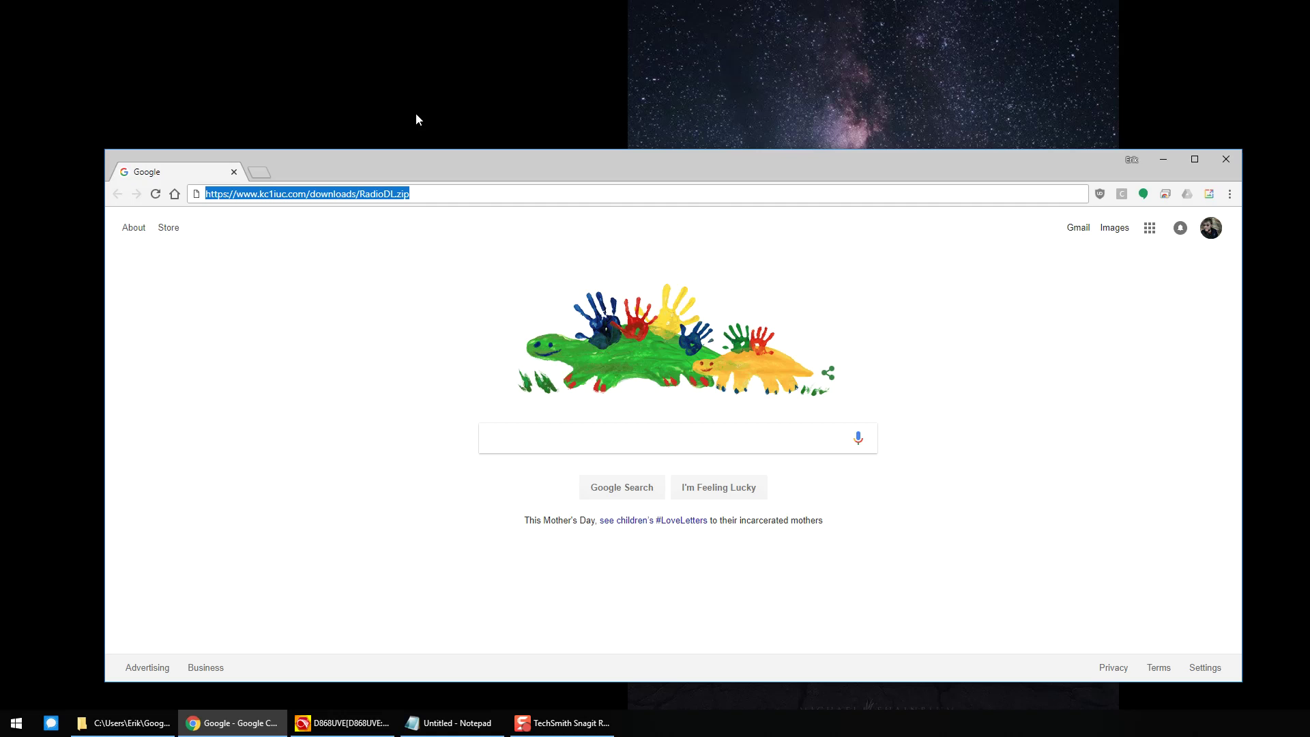
key("Return")
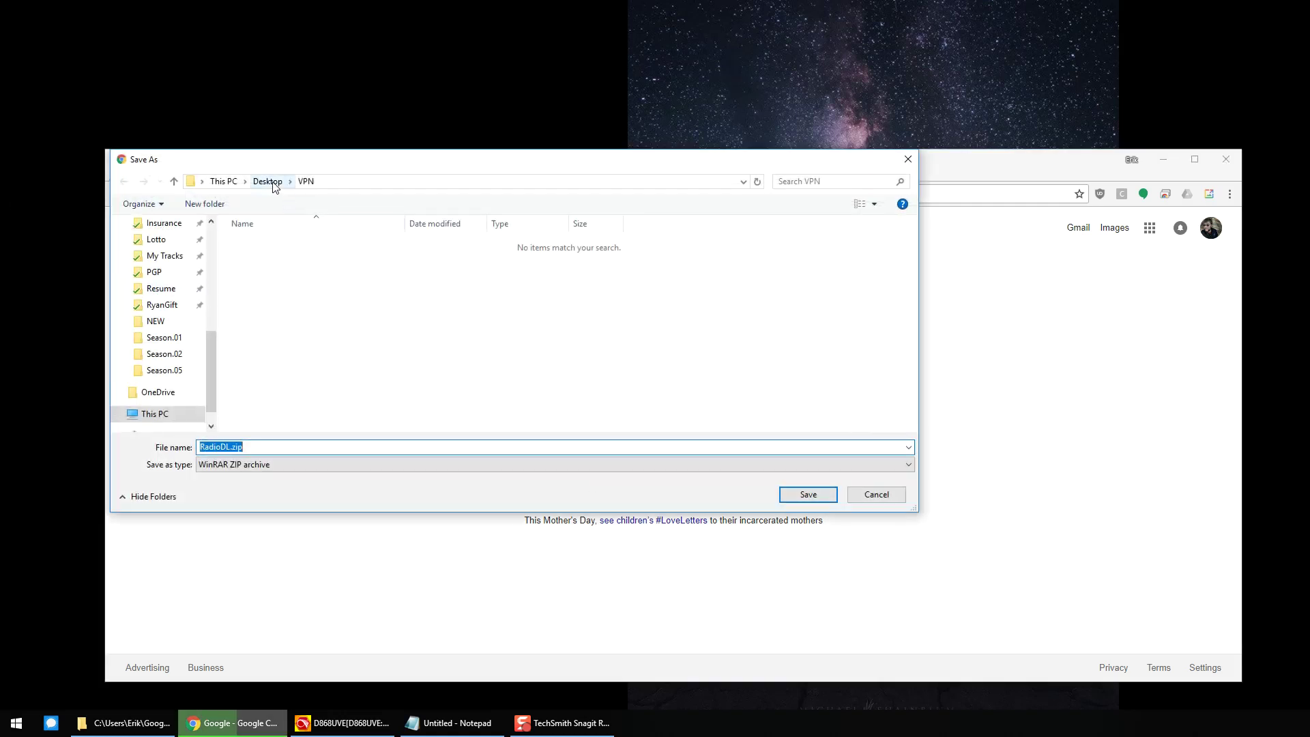
Step: Save RadioDL.zip into the Google Drive > Radio > _Demo folder
scroll(163, 276, "up", 4)
scroll(164, 273, "up", 2)
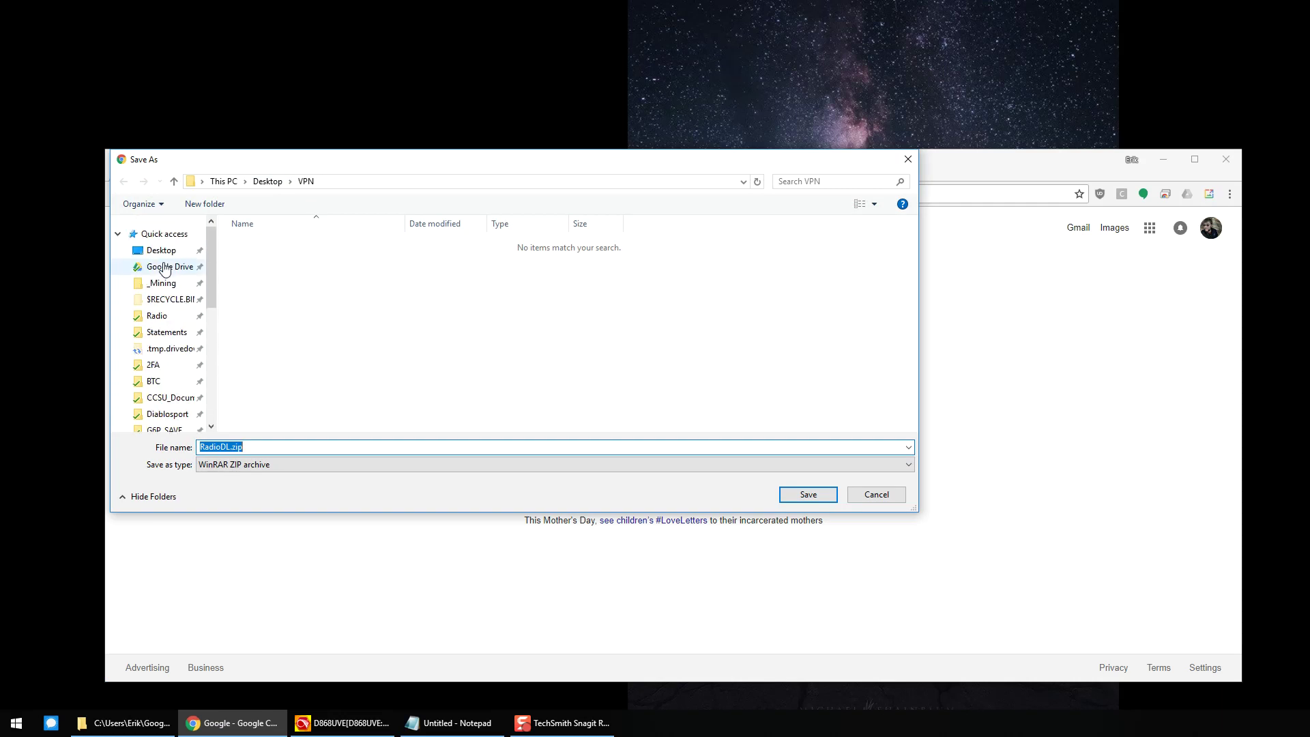
left_click(169, 266)
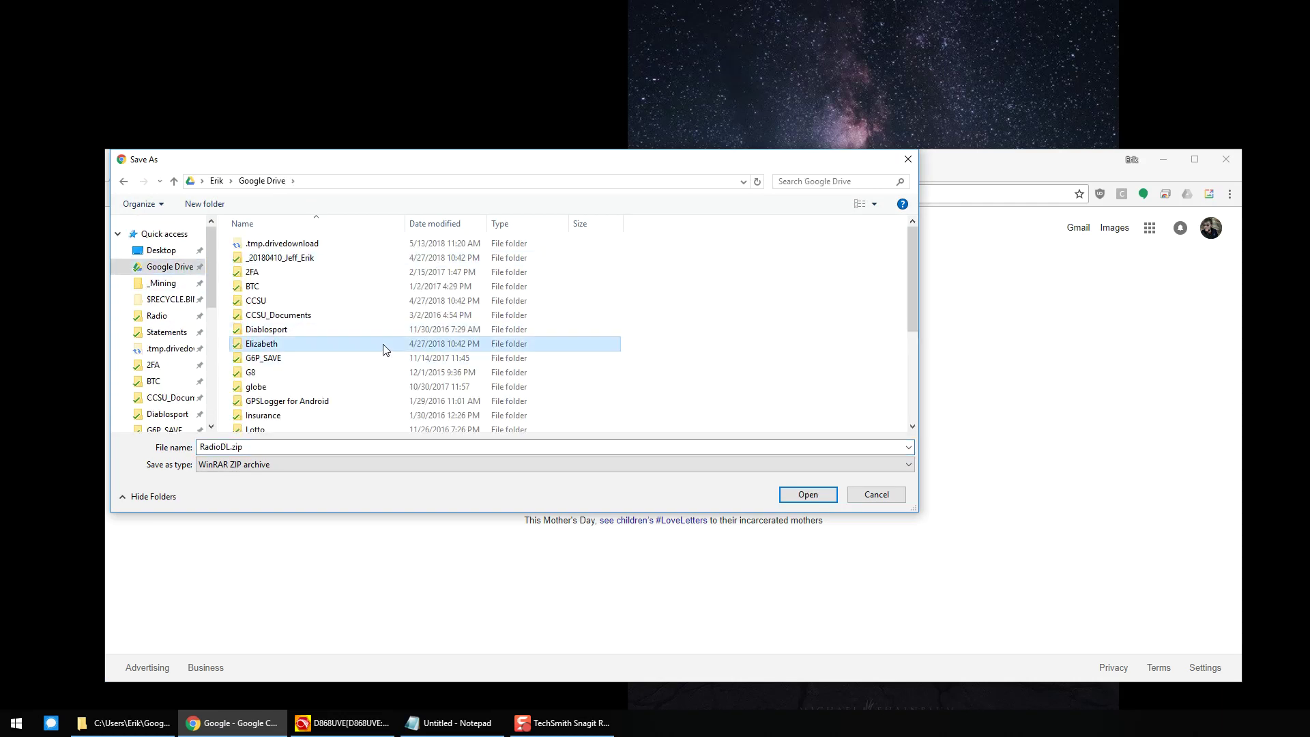
scroll(341, 334, "down", 4)
double_click(292, 326)
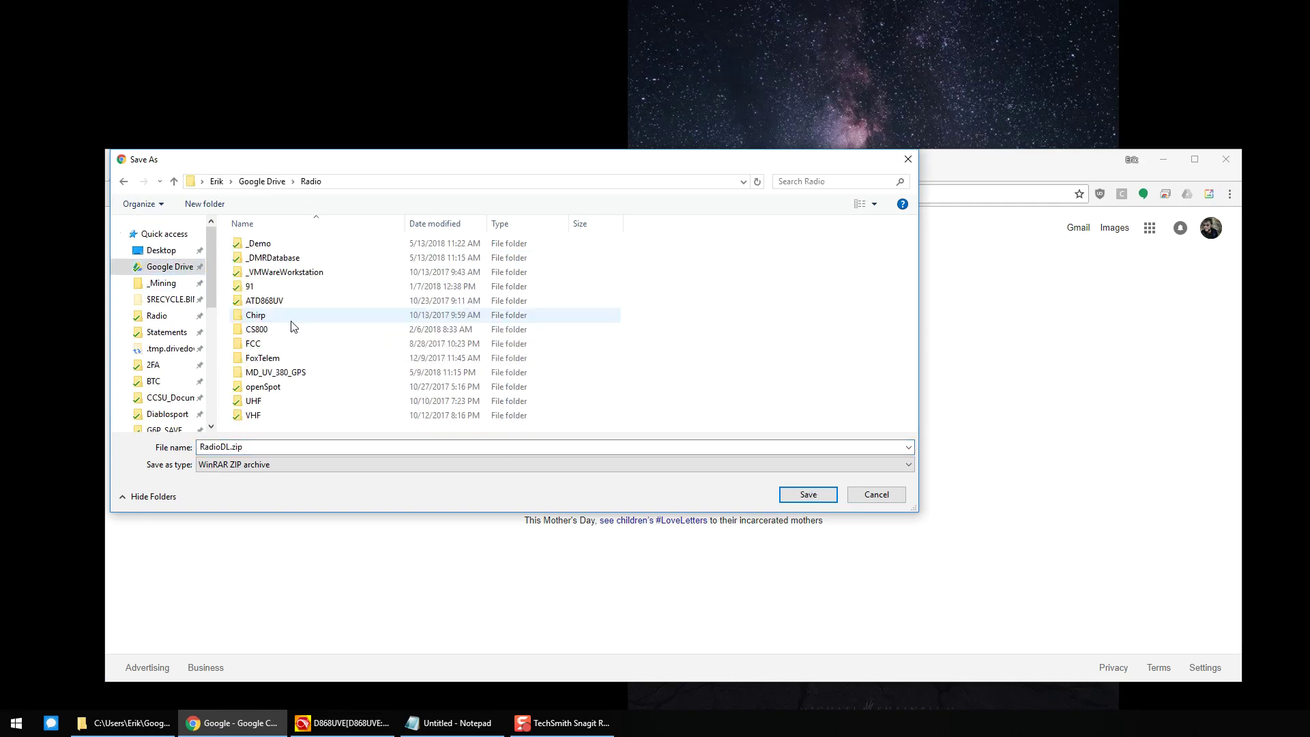
double_click(298, 245)
left_click(808, 495)
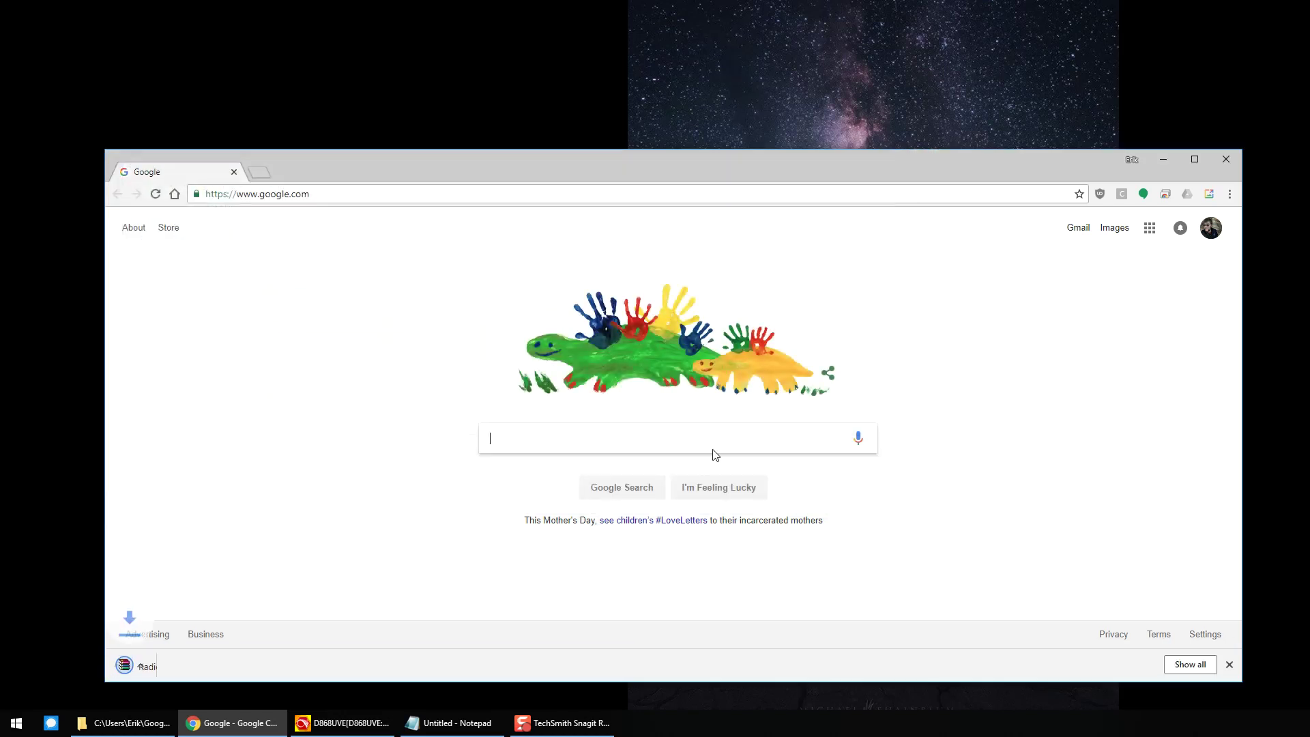
Step: Close Chrome and extract RadioDL.zip into the _Demo folder
left_click(1226, 159)
left_click(123, 723)
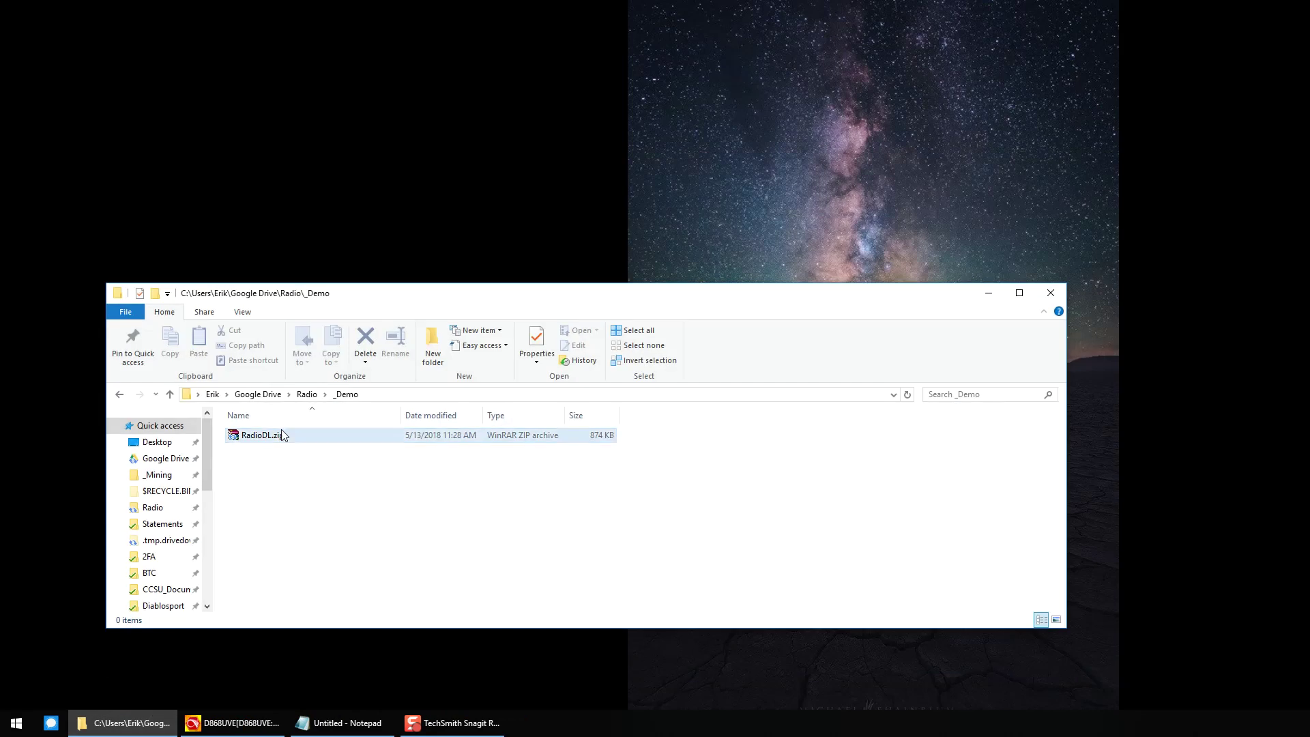
left_click(271, 441)
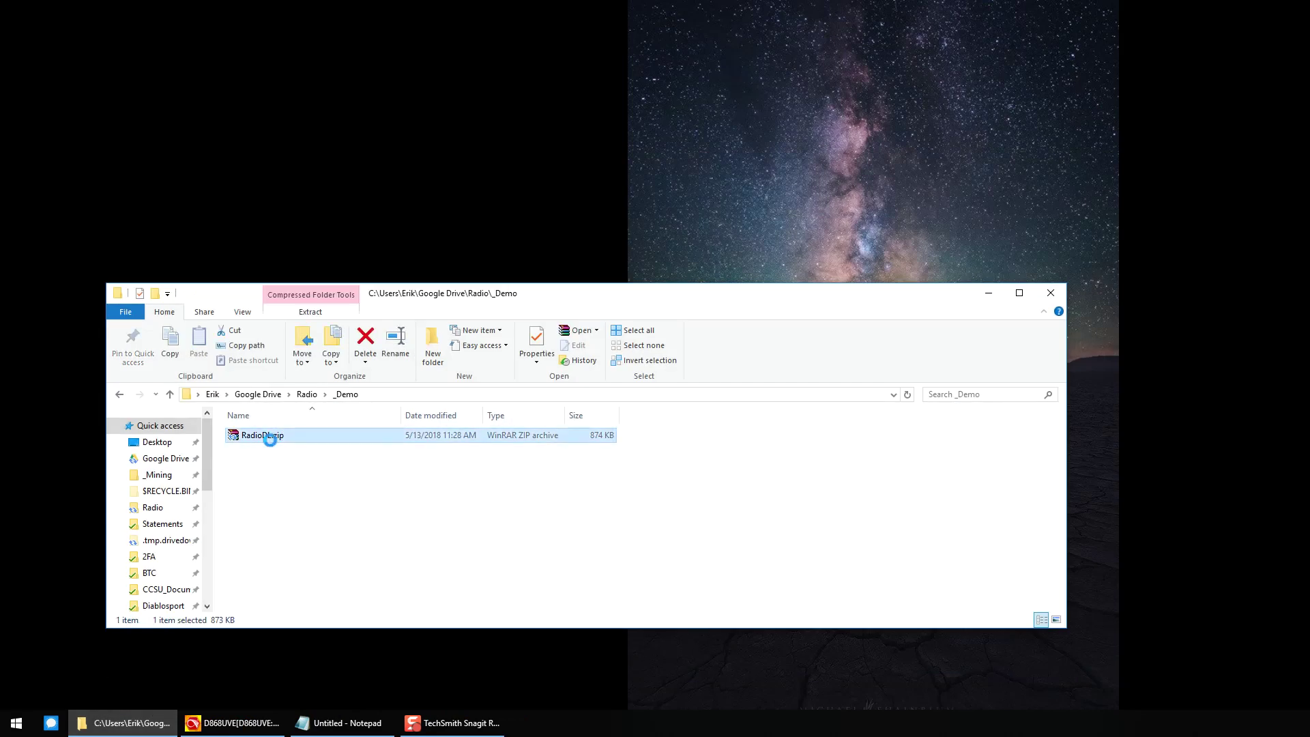
right_click(270, 439)
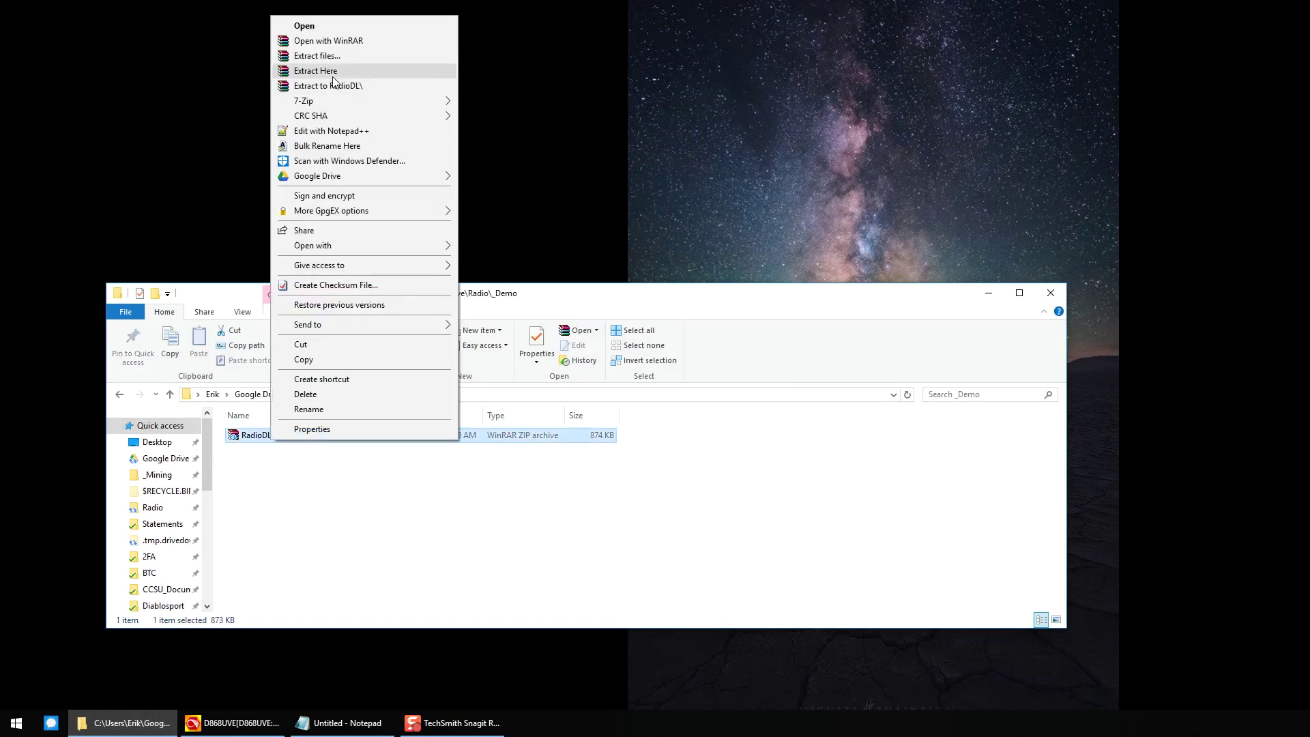
left_click(333, 86)
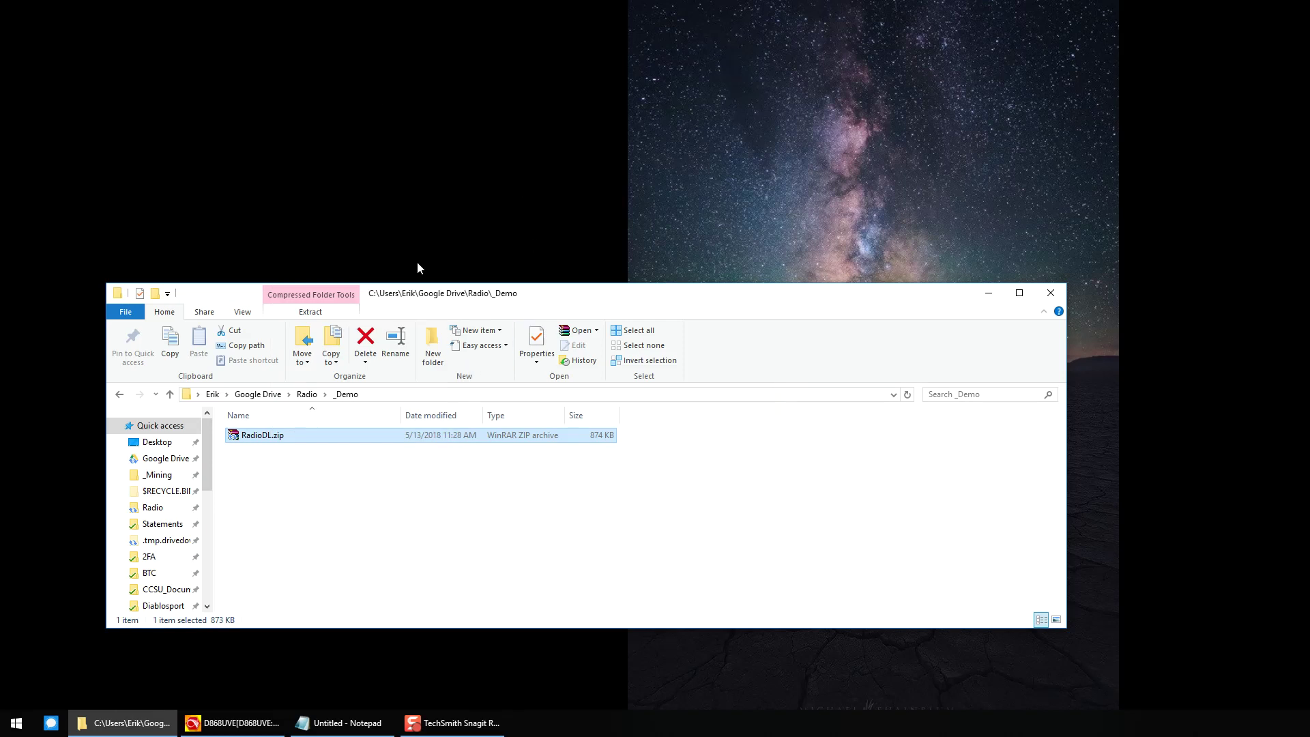
Step: Run DMRDownload.ps1 with PowerShell
left_click(290, 573)
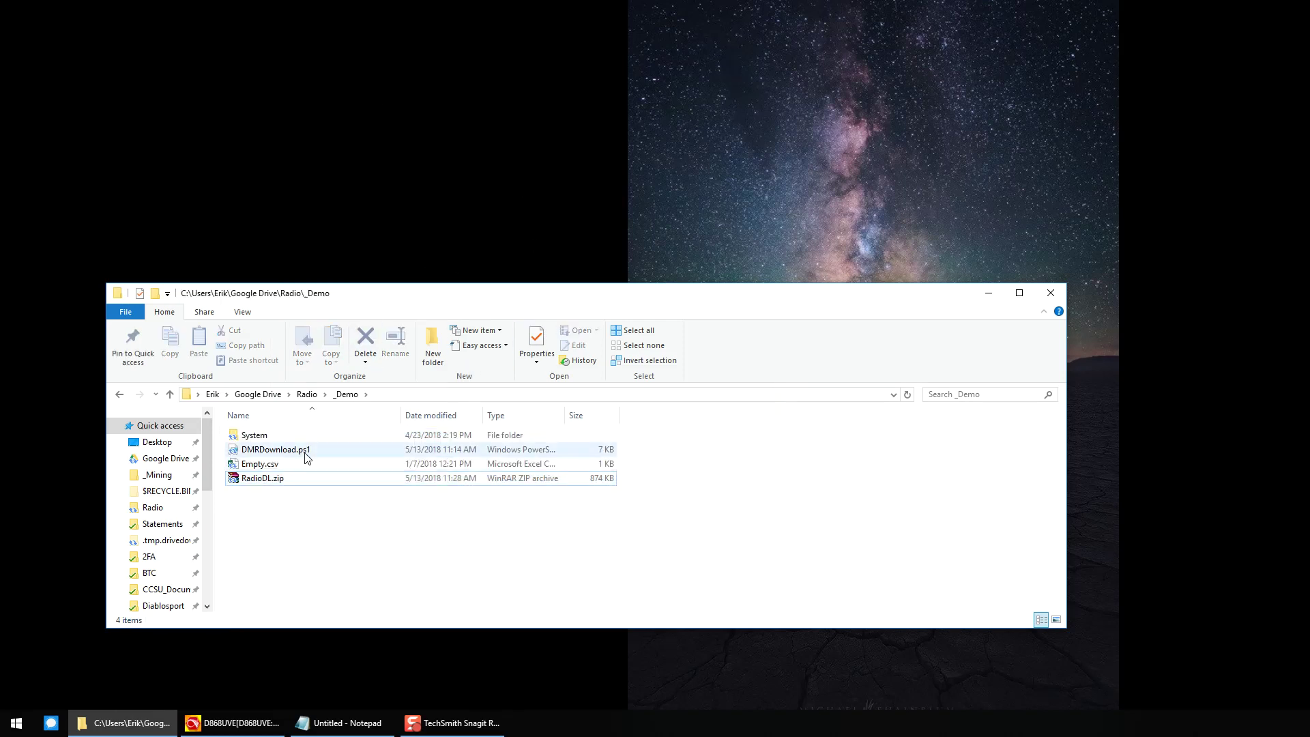
right_click(305, 454)
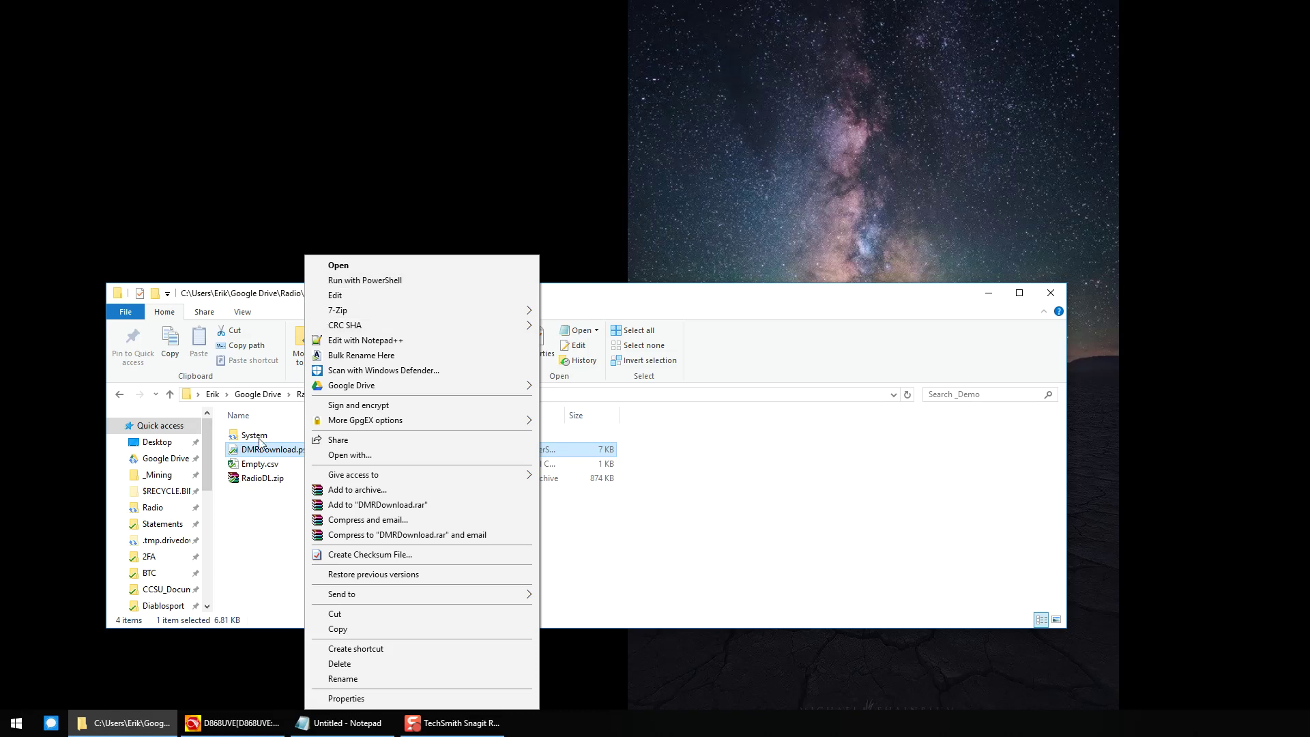
left_click(376, 280)
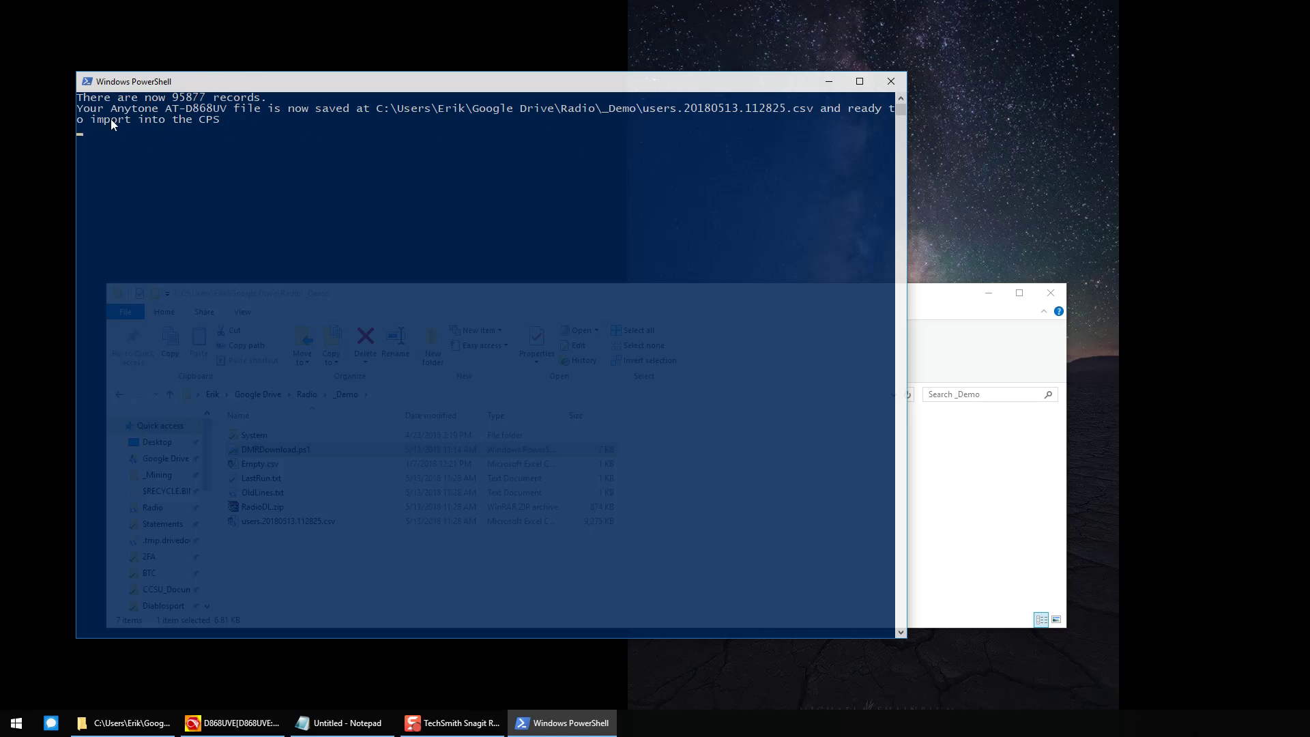
Step: Run the DMRDownload.ps1 script with PowerShell a second time
left_click_drag(273, 80, 438, 96)
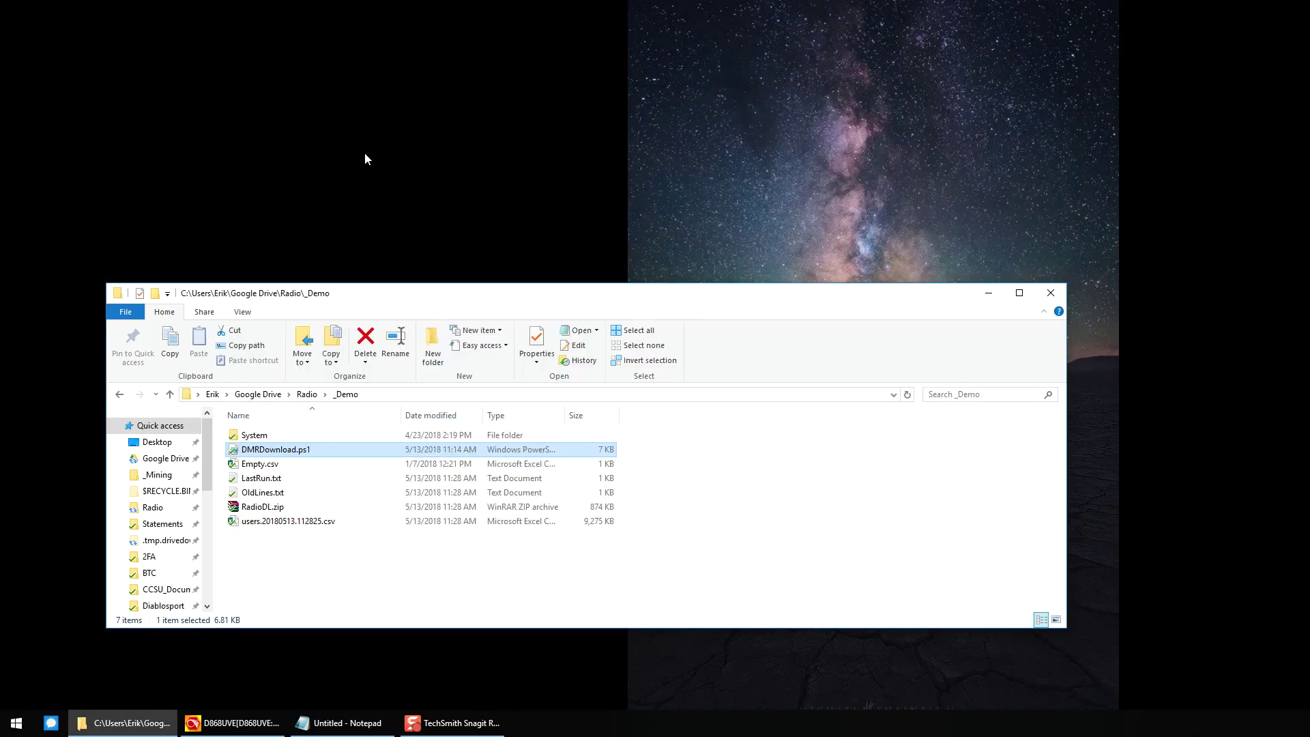
right_click(320, 449)
left_click(387, 281)
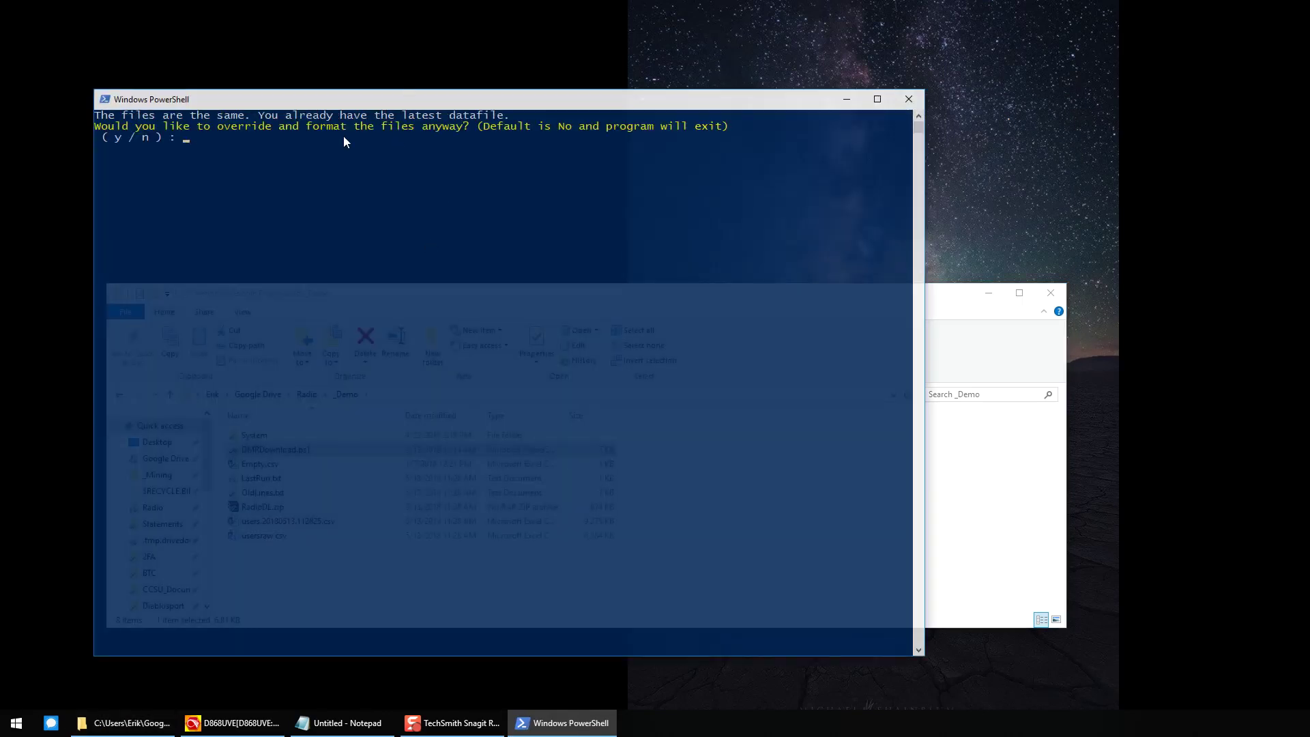
Step: Answer n to the re-format prompt, then select users.20180513.112825.csv in Explorer
left_click_drag(511, 105, 625, 86)
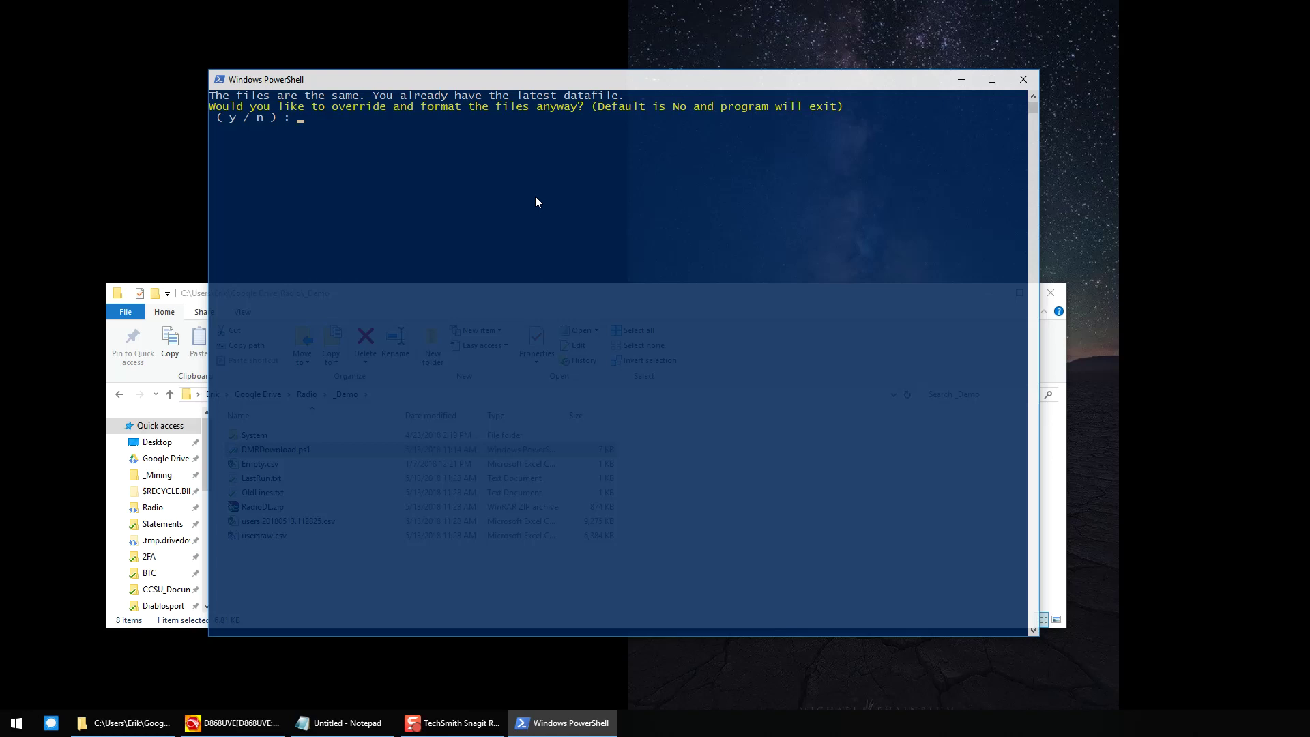
type("n")
key("Return")
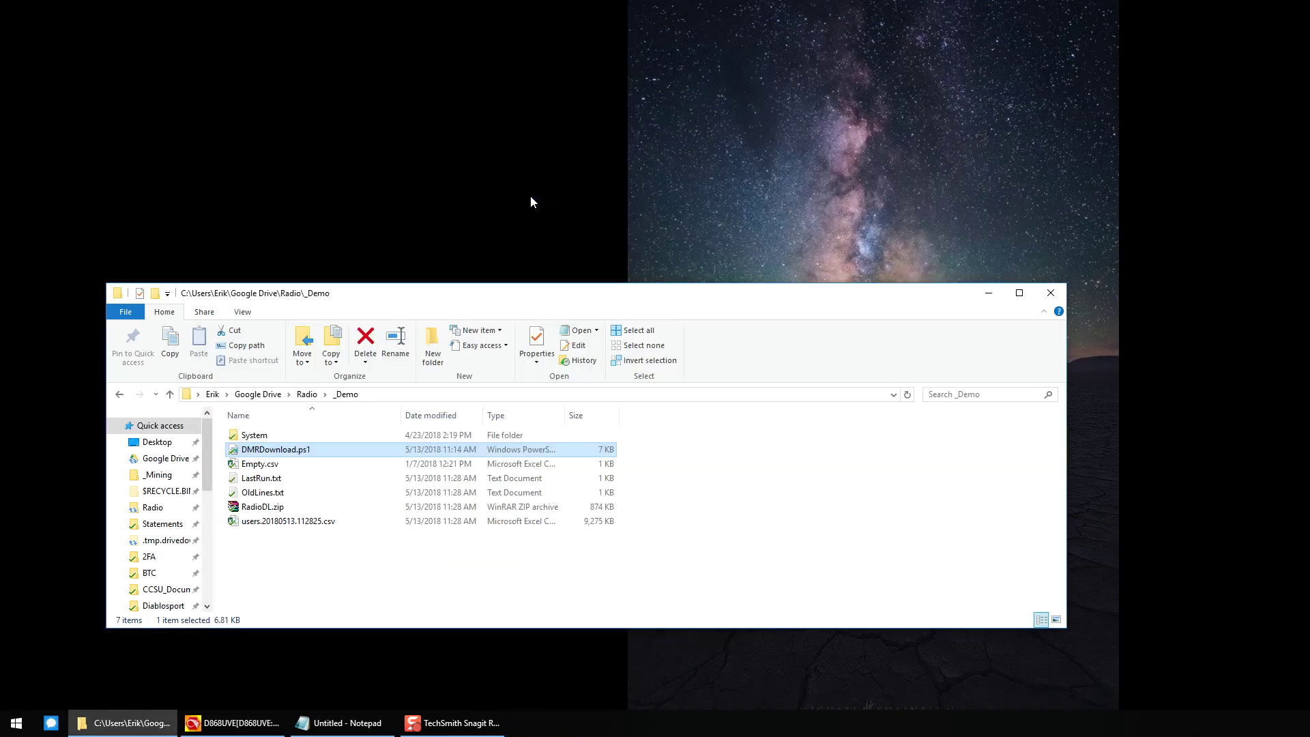
left_click(325, 522)
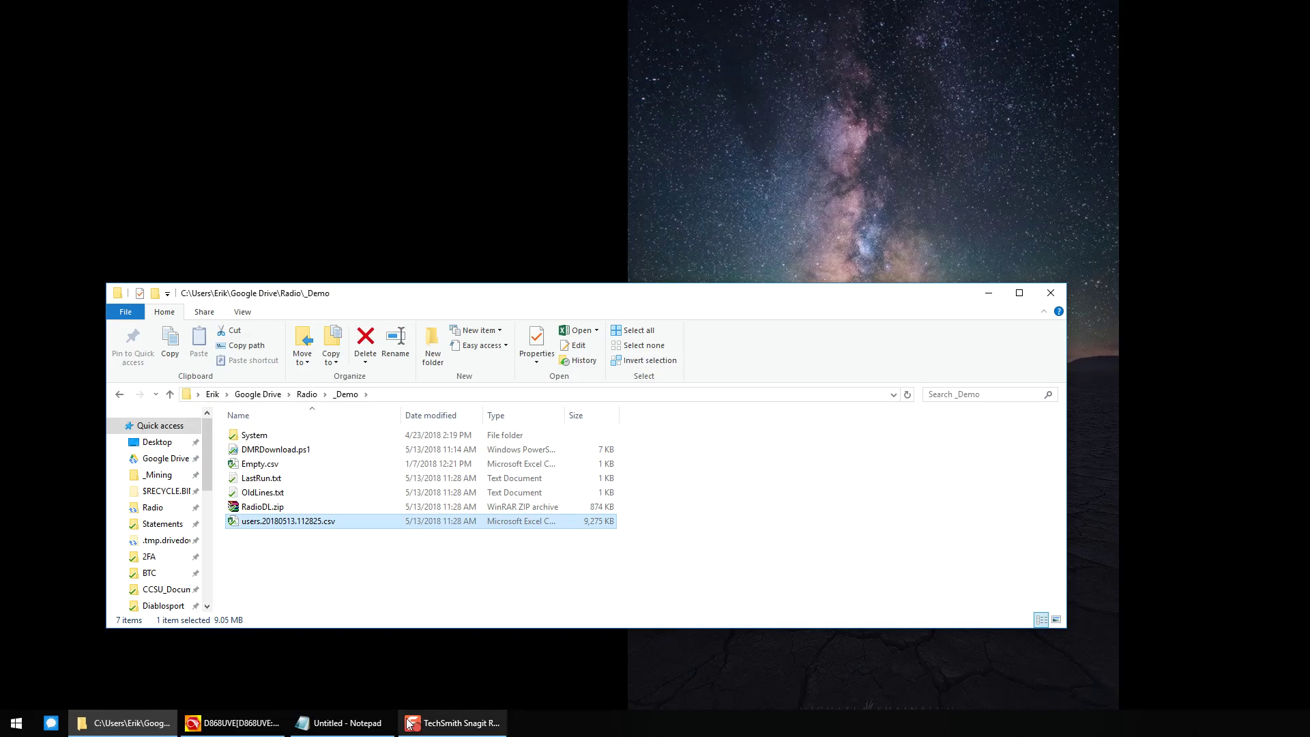
Step: Bring AnyTone CPS fully into view and open the Tool > Import window
left_click(248, 727)
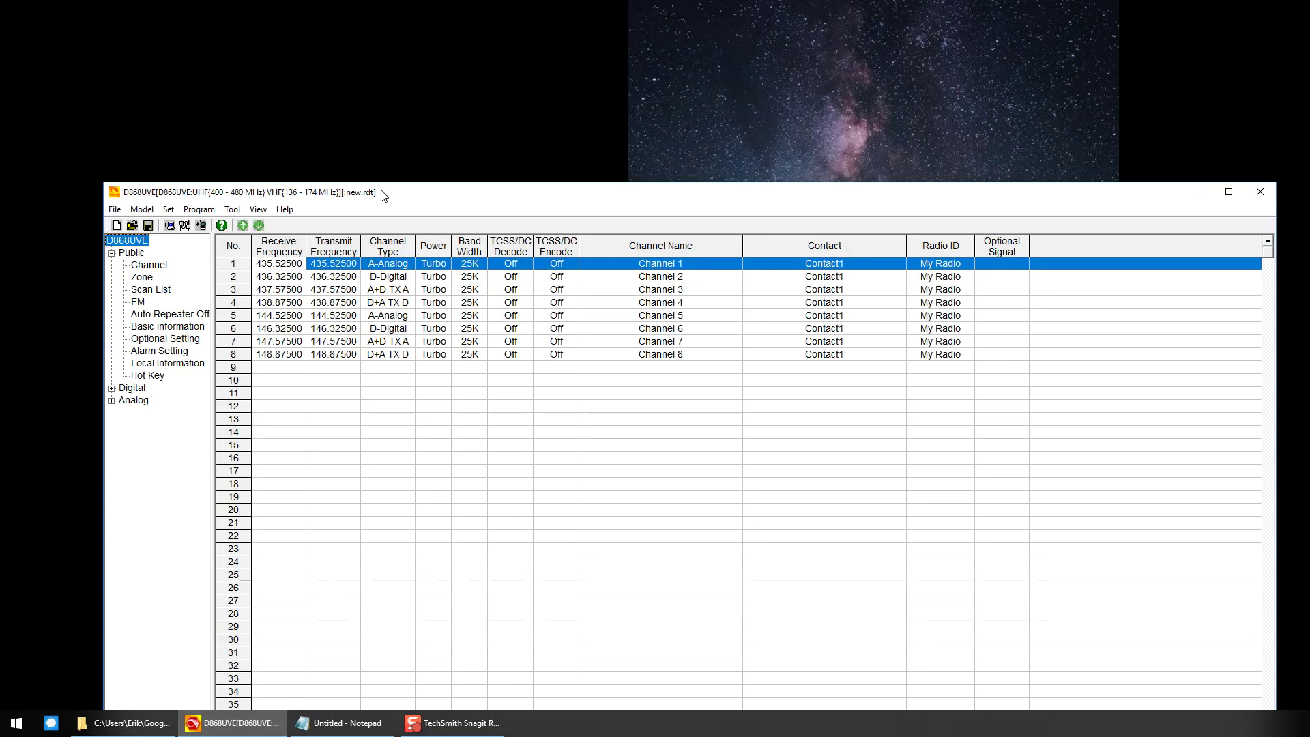
left_click_drag(385, 195, 384, 90)
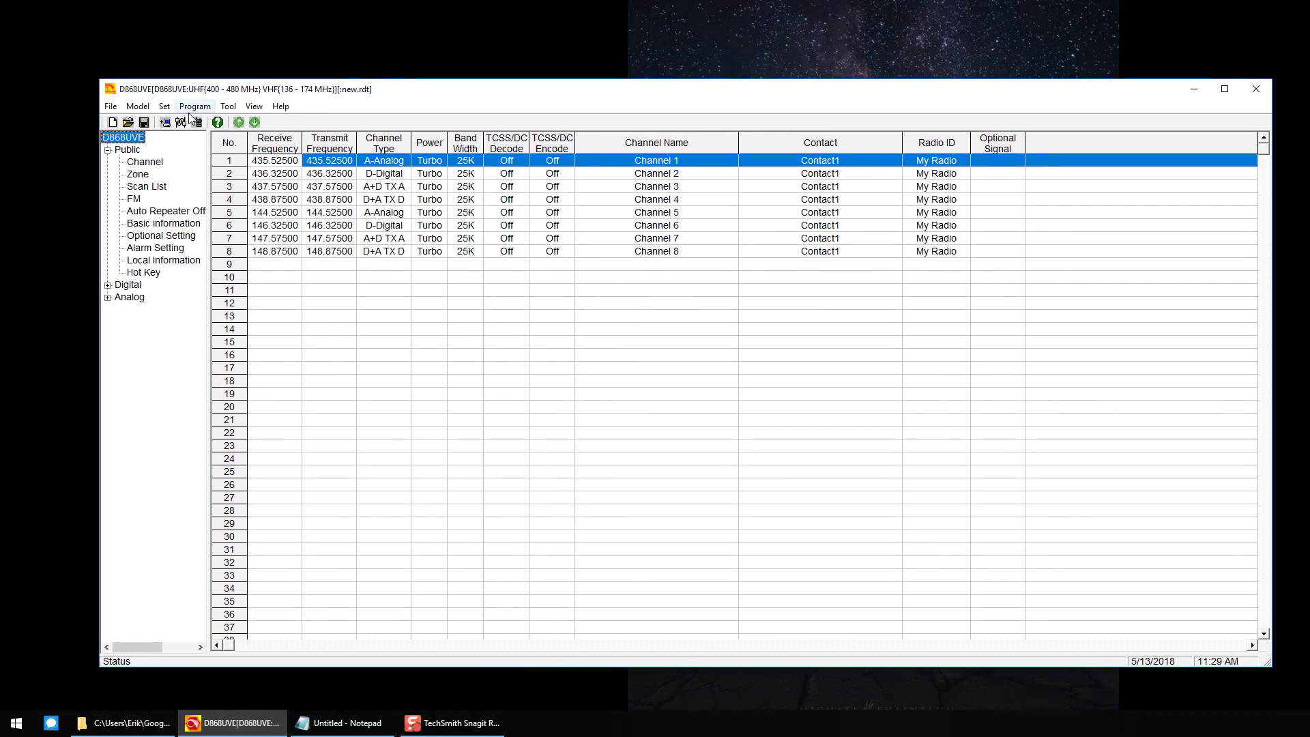
left_click(229, 107)
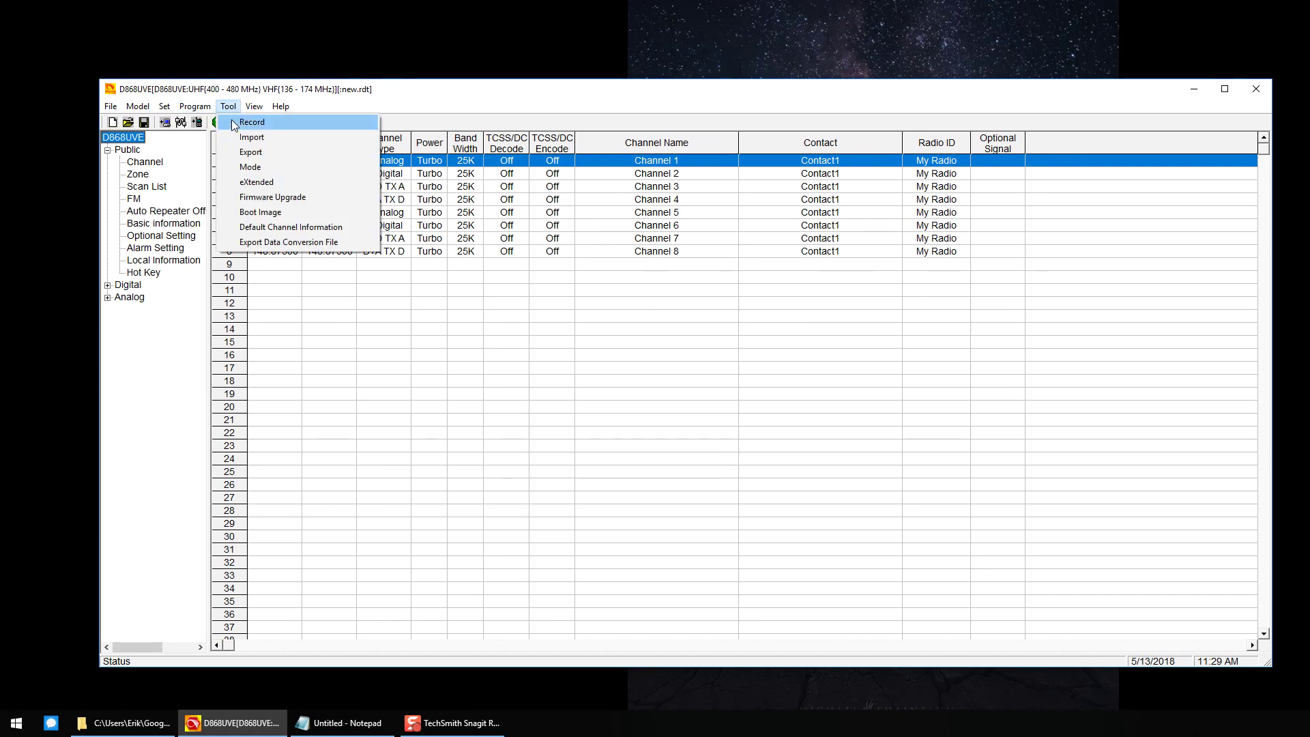
left_click(260, 144)
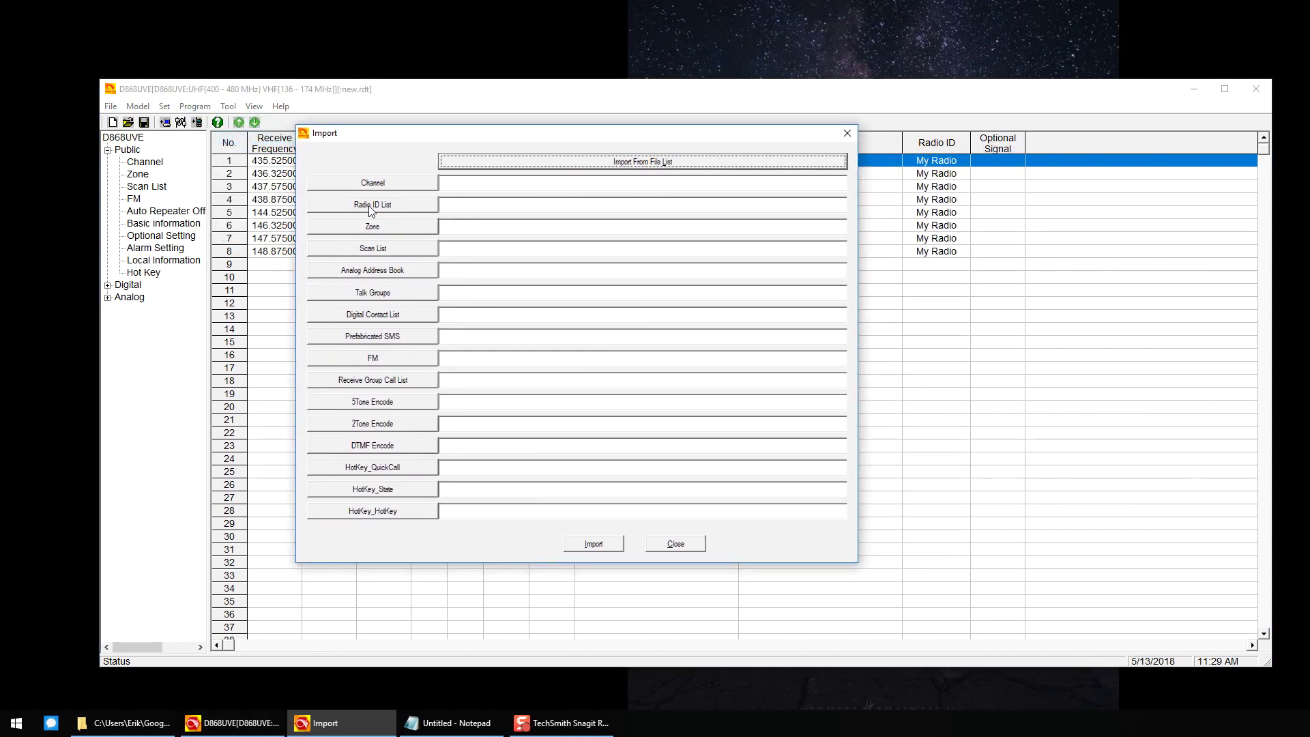
Step: Import _Demo\users.20180513.112825.csv as the Digital Contact List
left_click(392, 318)
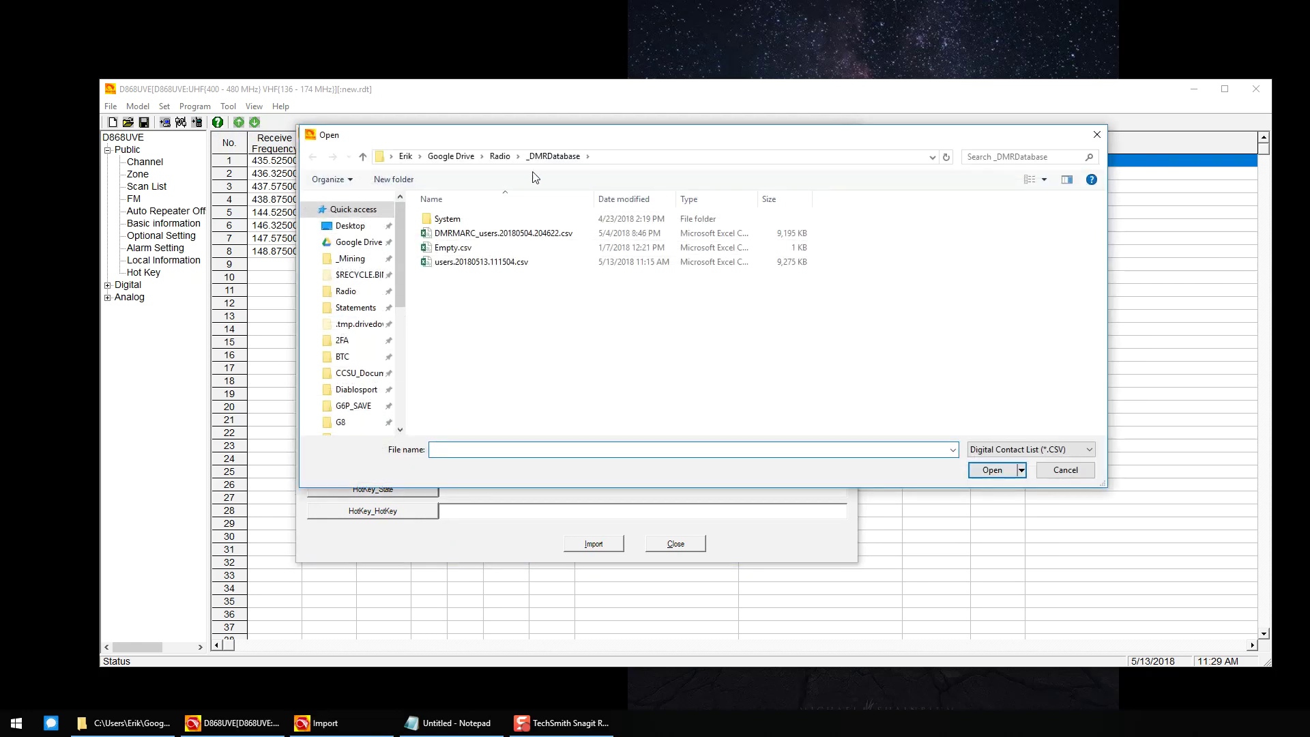
left_click(501, 157)
double_click(447, 219)
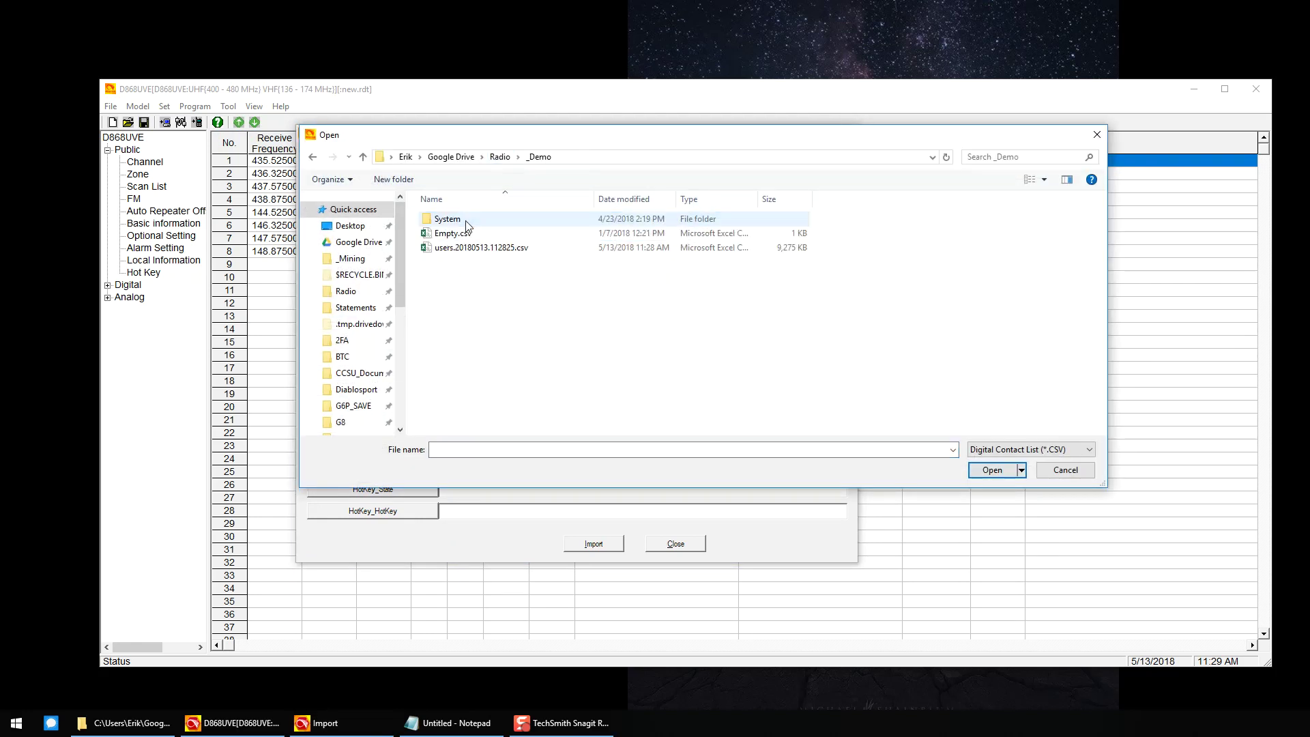
left_click(489, 251)
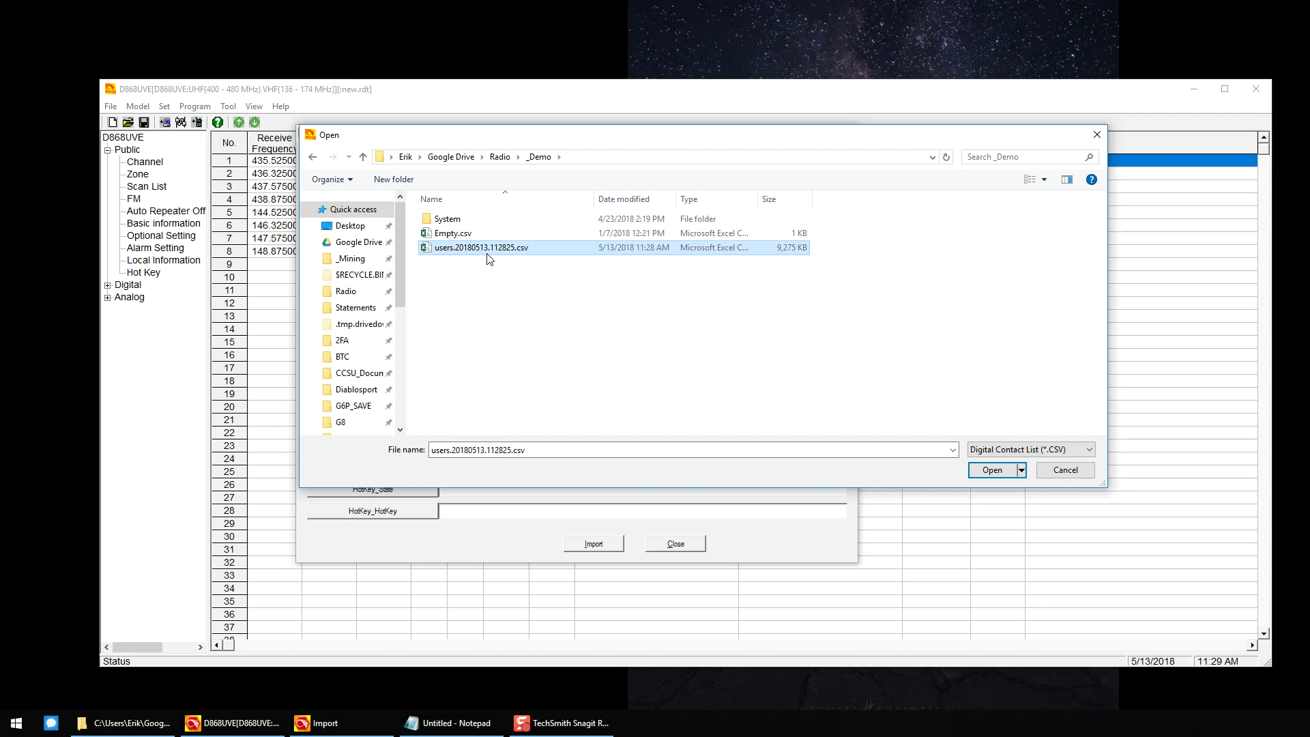
double_click(489, 251)
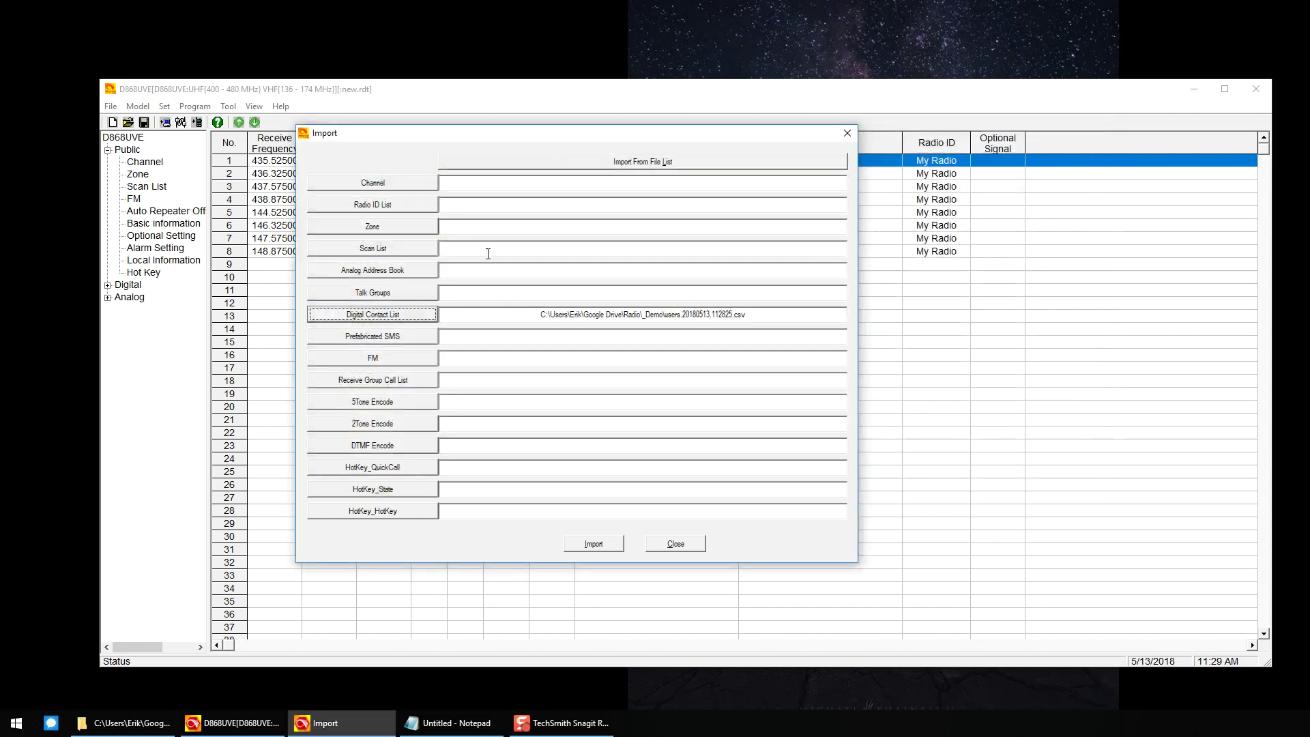
left_click(603, 545)
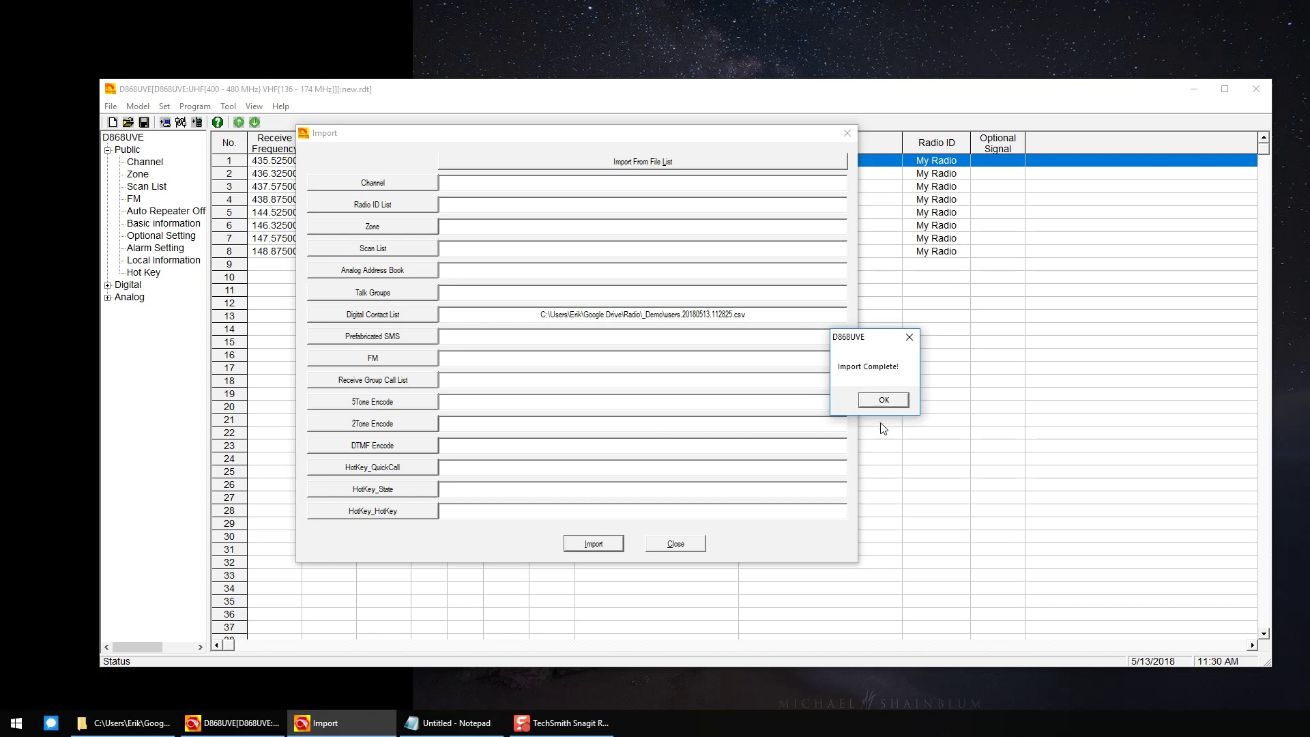
Step: Dismiss the Import Complete message once the contact import finishes
left_click(880, 399)
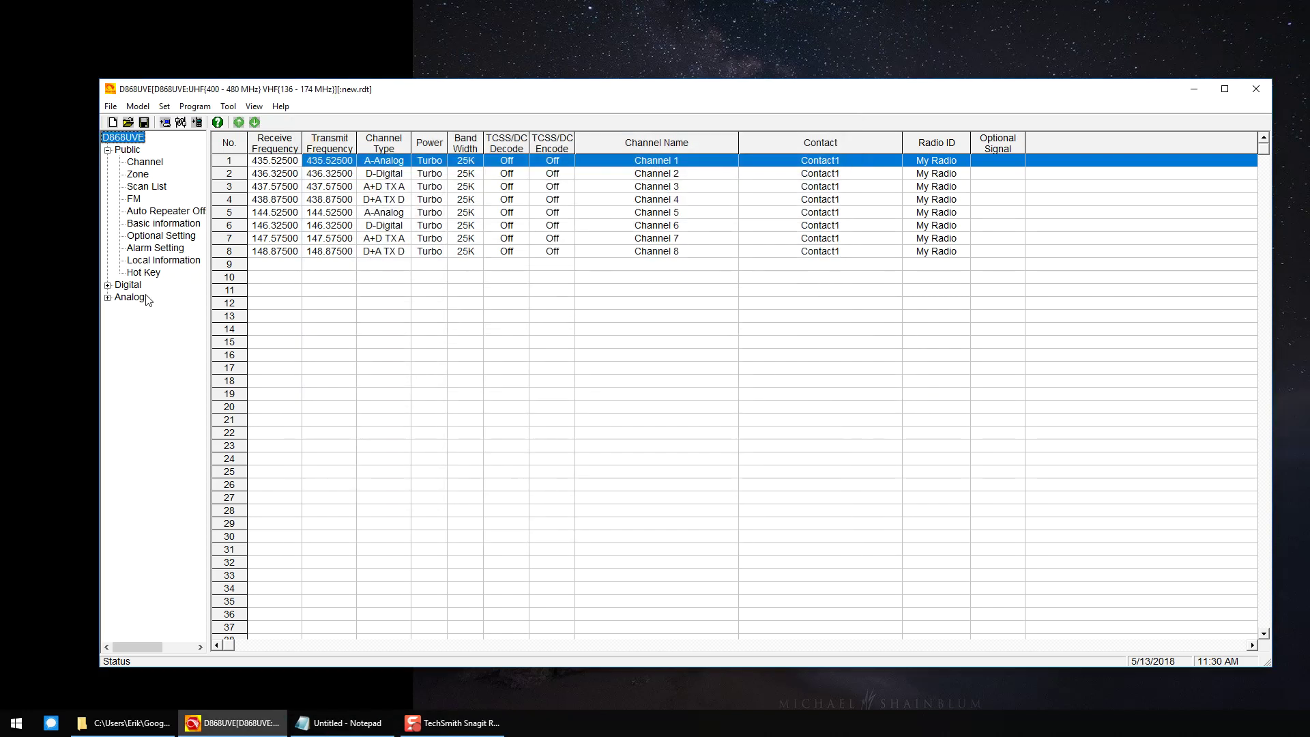
Step: Expand the Digital contacts, then start Write To Radio with Digital Contact List ticked
left_click(108, 286)
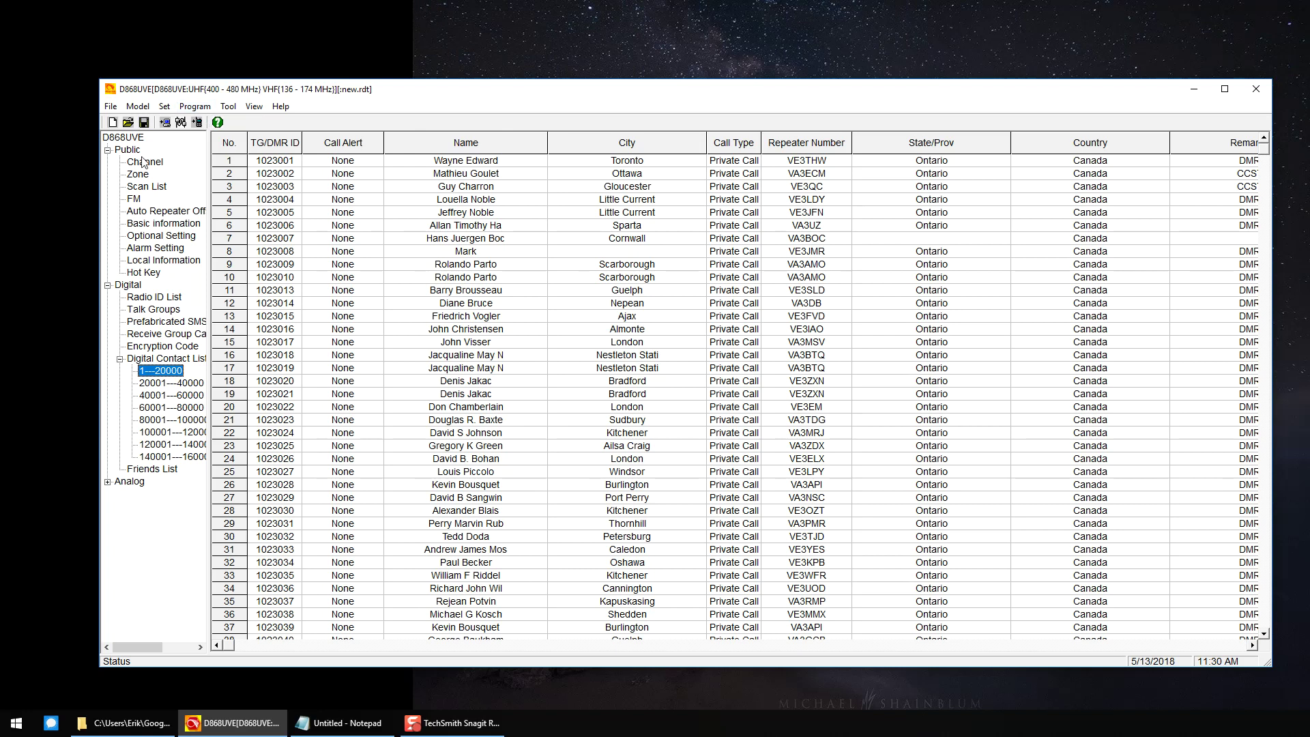
left_click(229, 108)
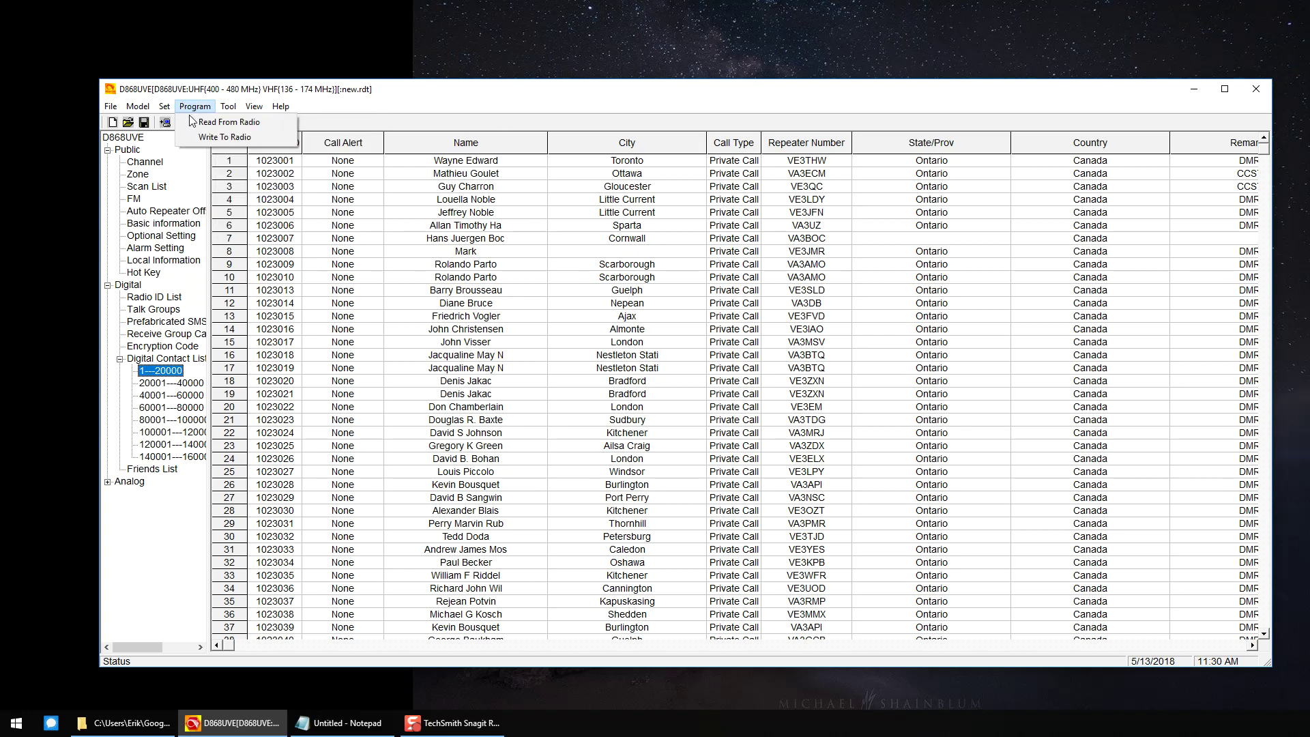
left_click(219, 137)
left_click(888, 407)
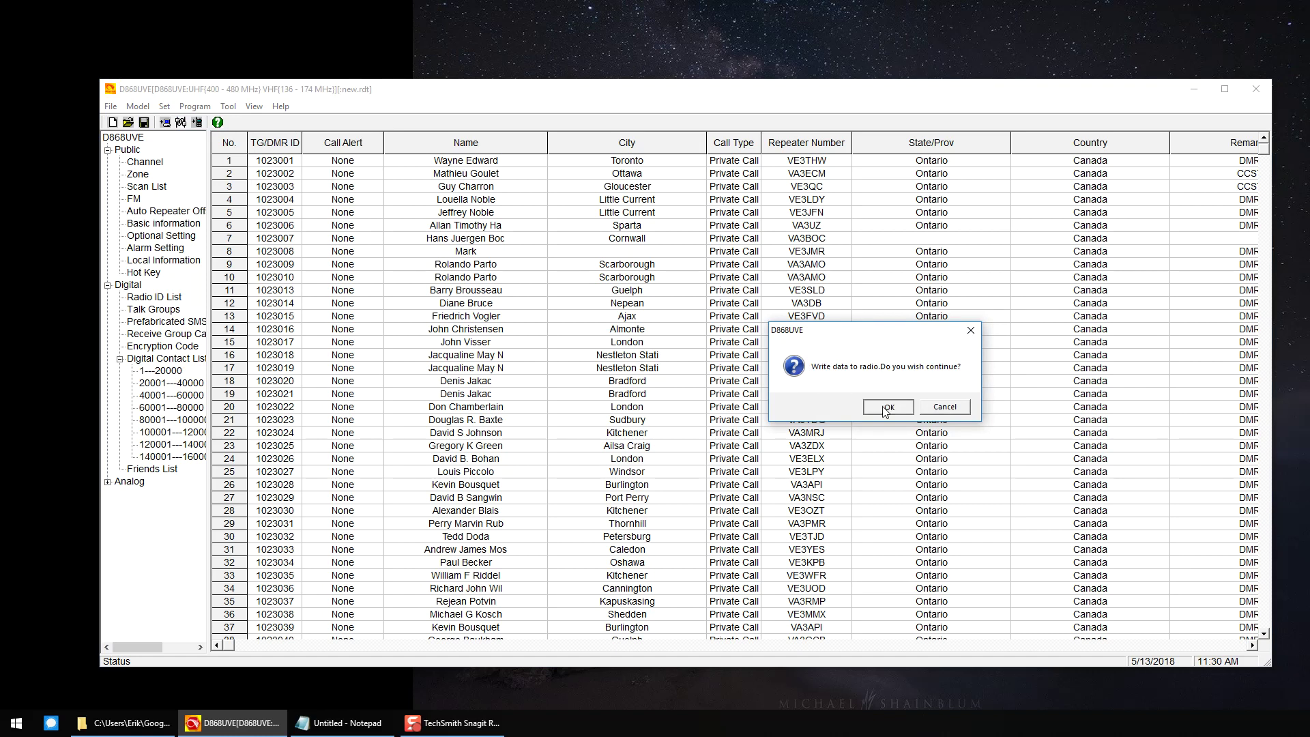
left_click(662, 364)
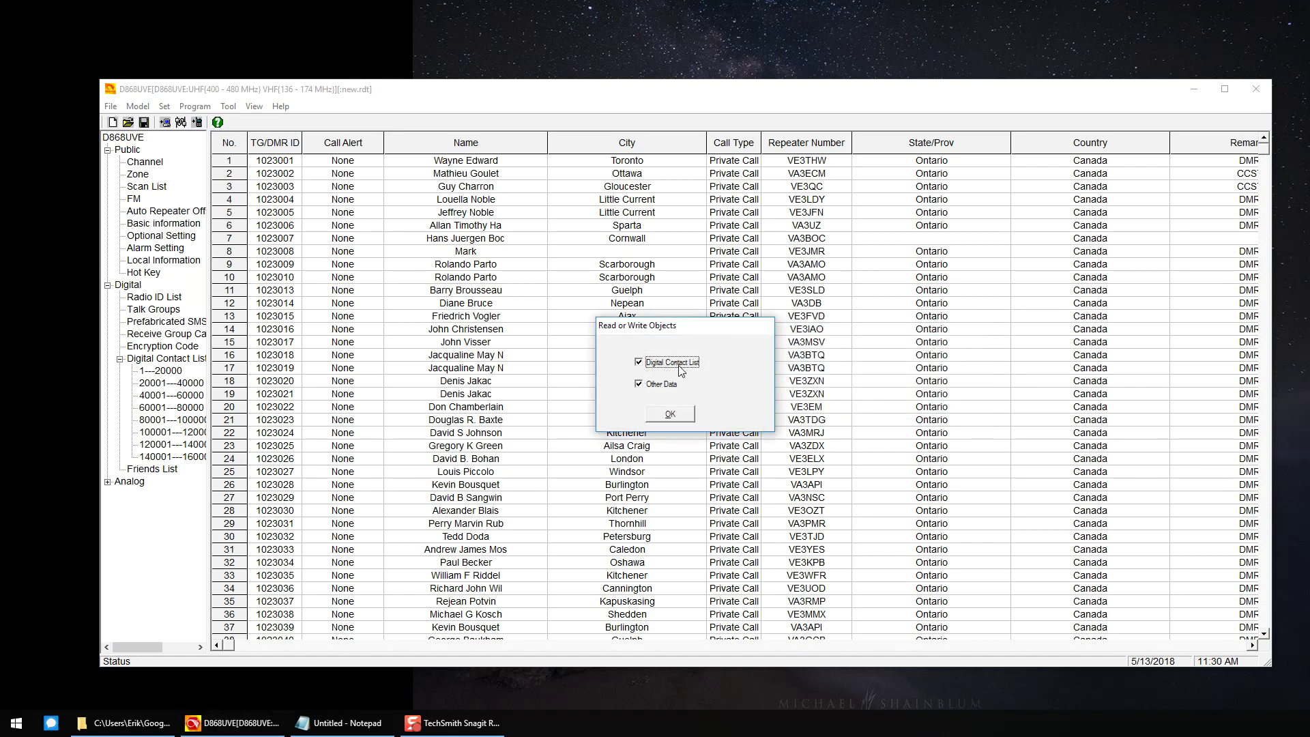